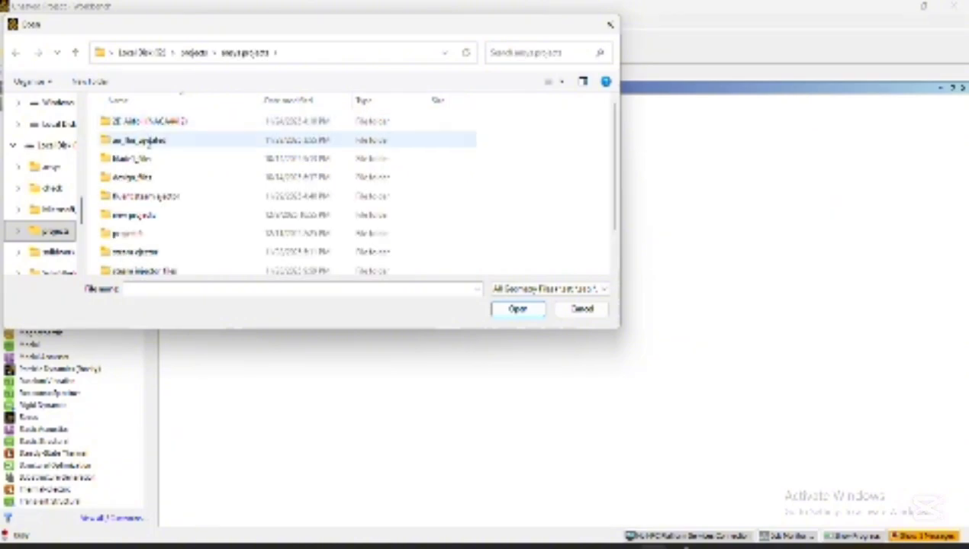
# Load the assembly 2 file from the project's ansys folder as the Static Structural system's geometry.
pyautogui.doubleClick(139, 228)
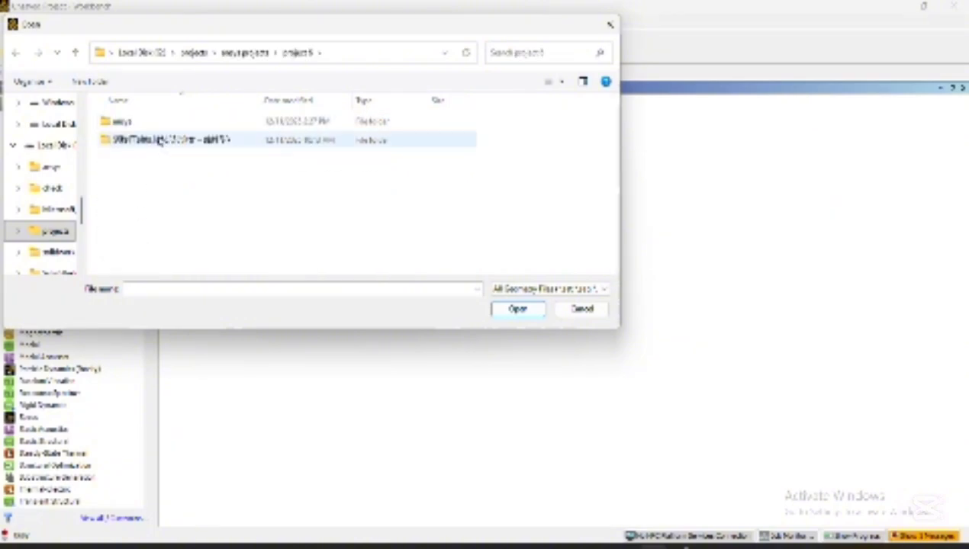
pyautogui.click(153, 123)
pyautogui.doubleClick(153, 124)
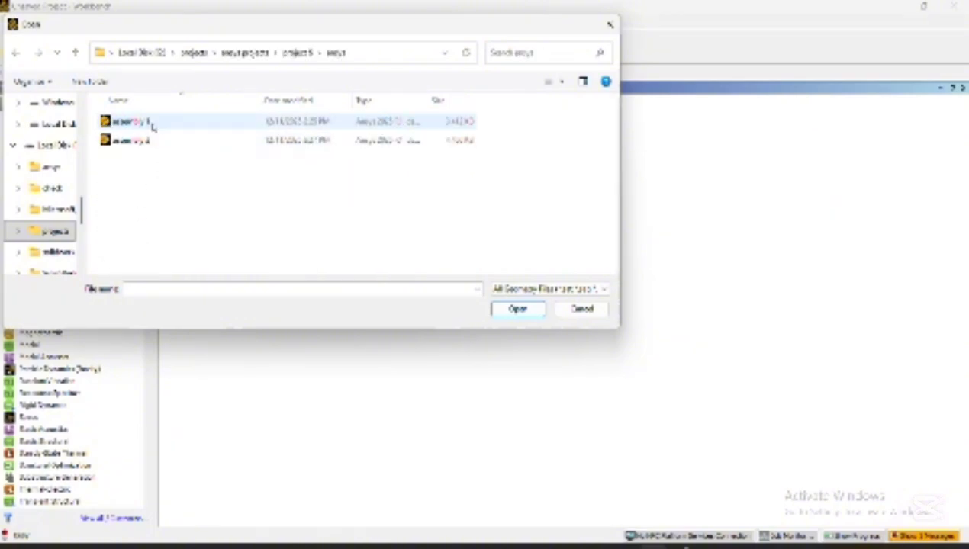
pyautogui.click(145, 139)
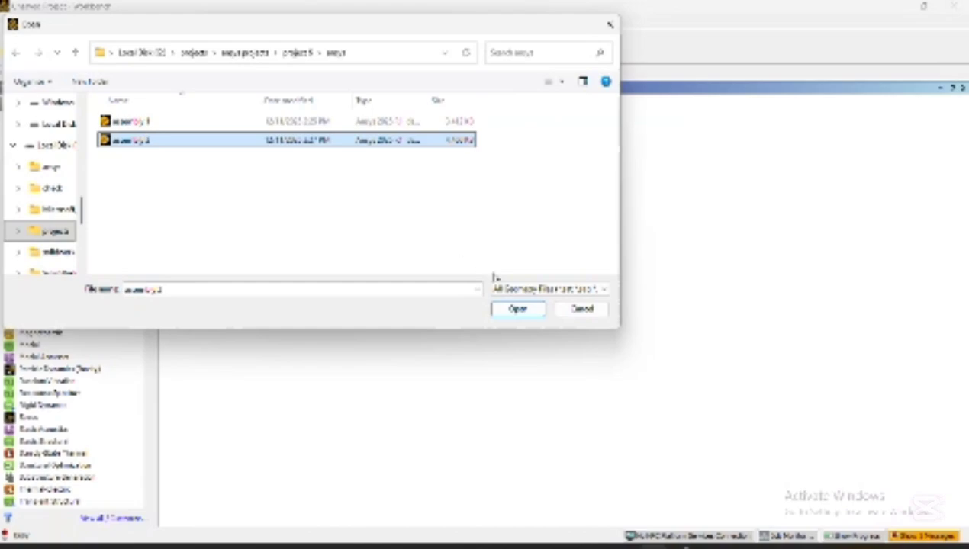
pyautogui.click(518, 308)
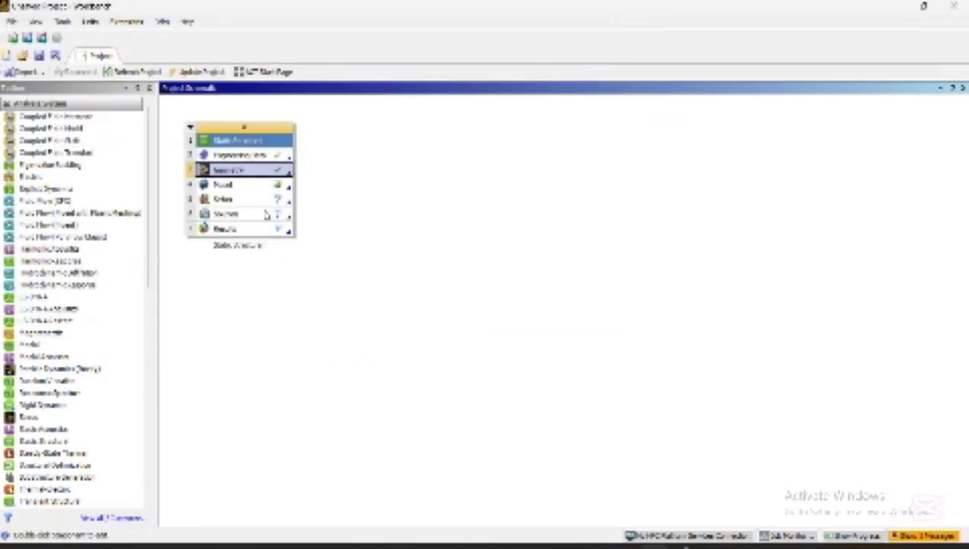
# Open the Static Structural geometry in DesignModeler and generate the imported assembly.
pyautogui.rightClick(255, 177)
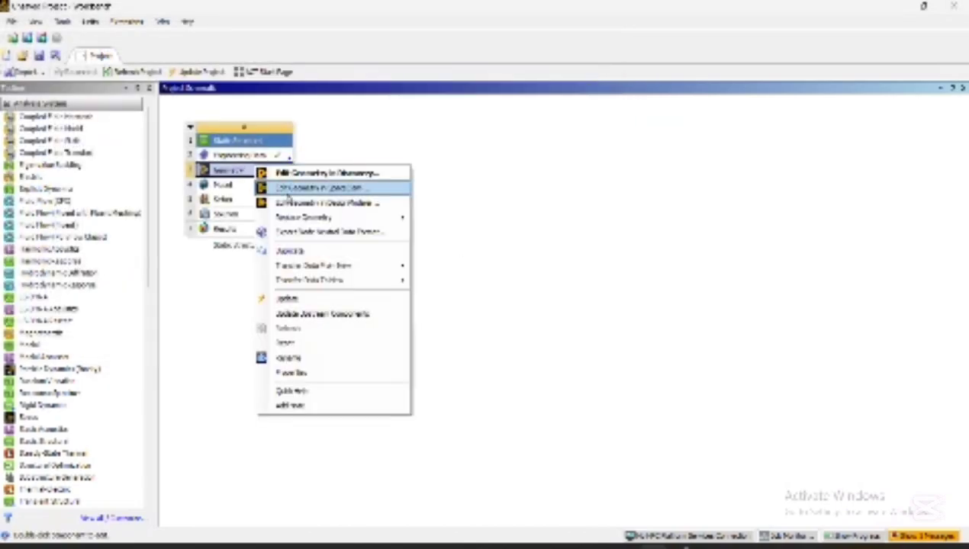
pyautogui.click(299, 205)
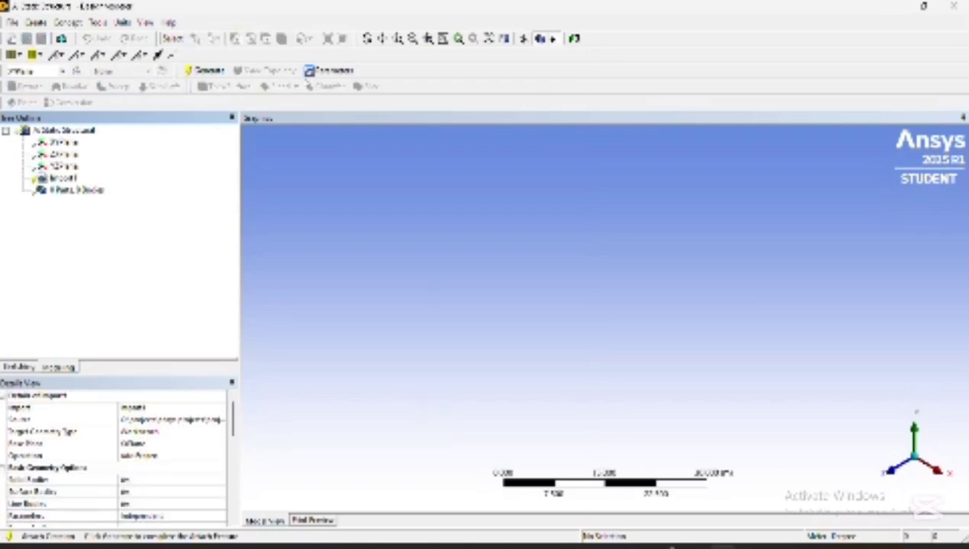
pyautogui.click(204, 71)
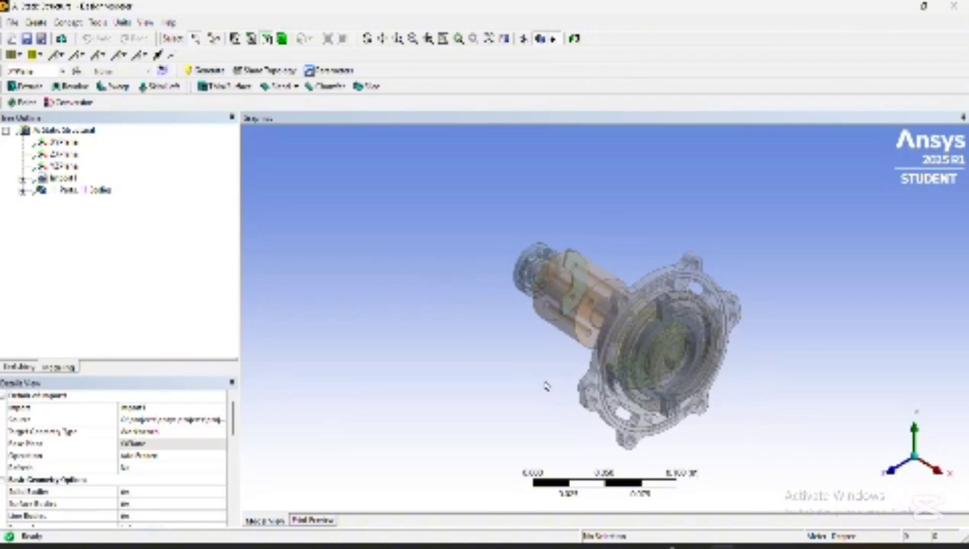
pyautogui.moveTo(546, 386); pyautogui.dragTo(632, 398, button='middle')
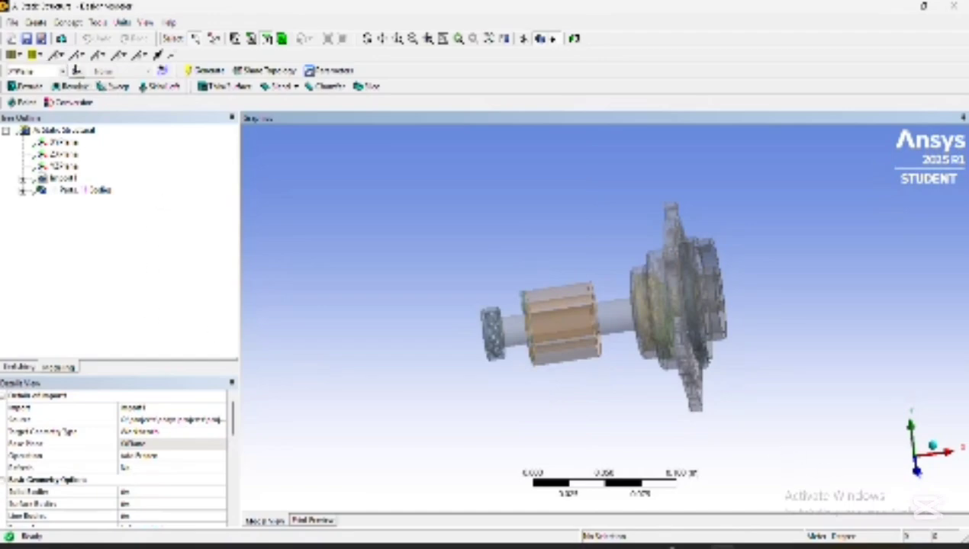
# Create a new plane of type From Centroid based on the outer circular edge of the small end bearing, and generate it.
pyautogui.click(77, 70)
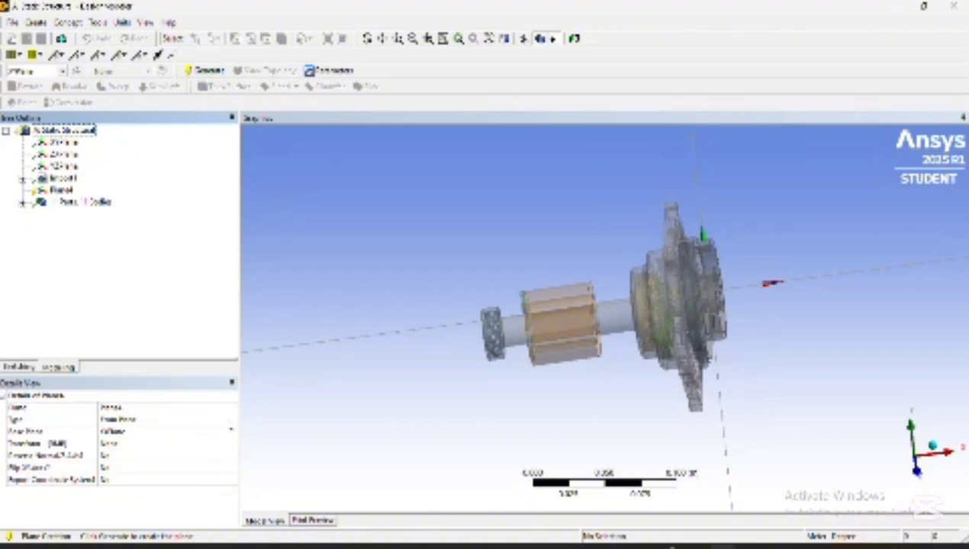
pyautogui.click(153, 419)
pyautogui.click(231, 419)
pyautogui.click(182, 447)
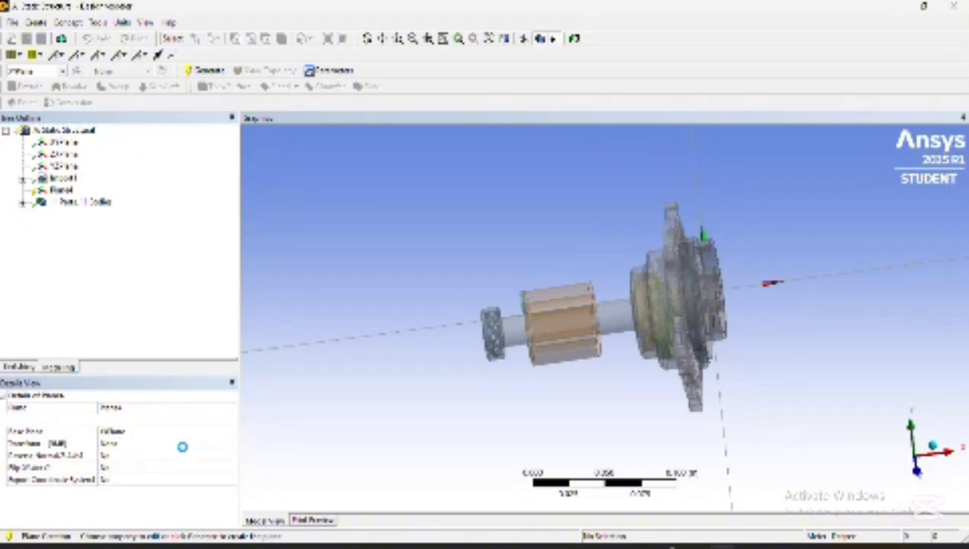
pyautogui.click(159, 431)
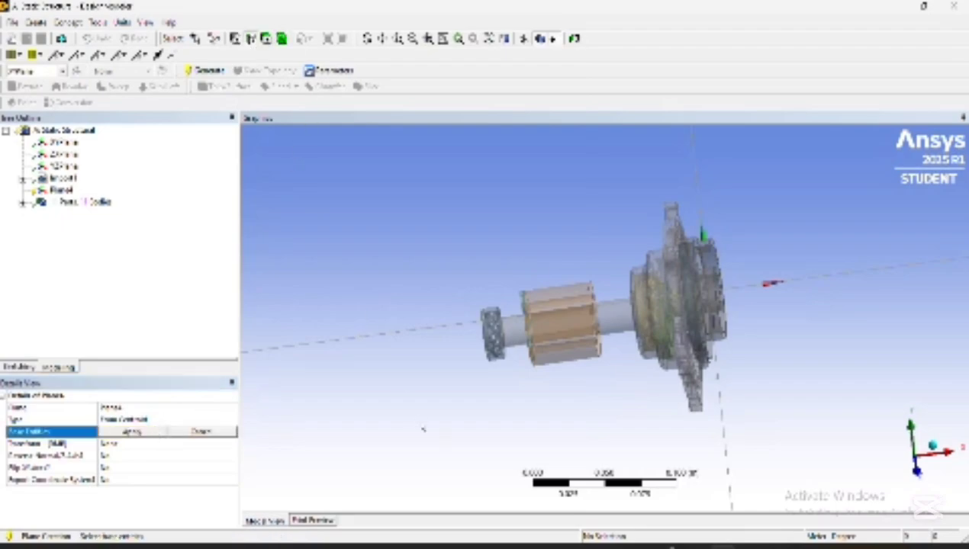
pyautogui.moveTo(465, 436); pyautogui.dragTo(505, 408, button='middle')
pyautogui.scroll(5, 506, 408)
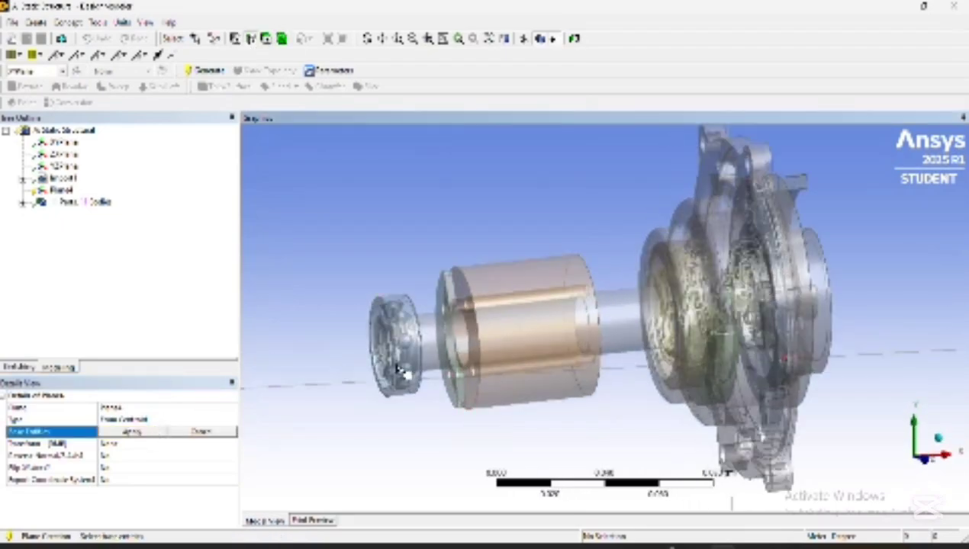
pyautogui.scroll(5, 391, 344)
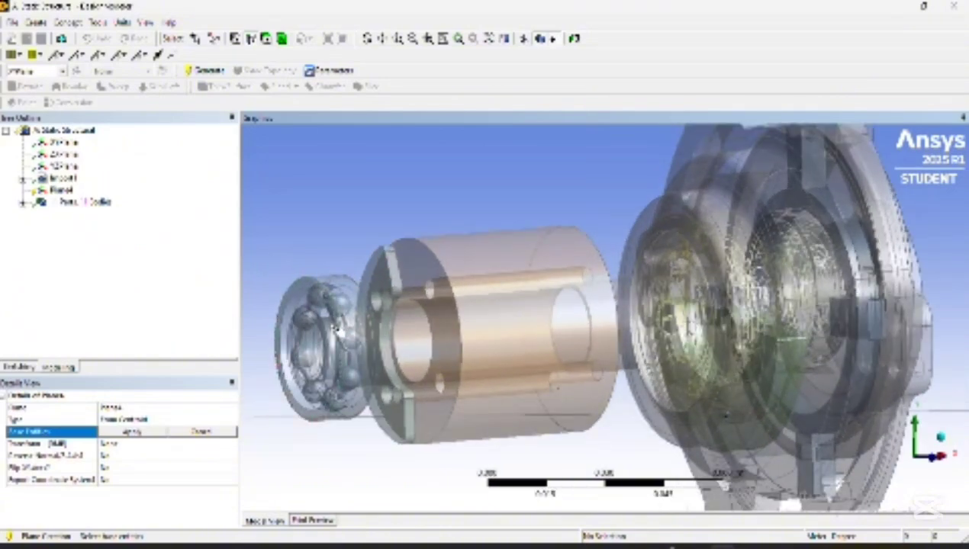
pyautogui.click(339, 336)
pyautogui.click(131, 432)
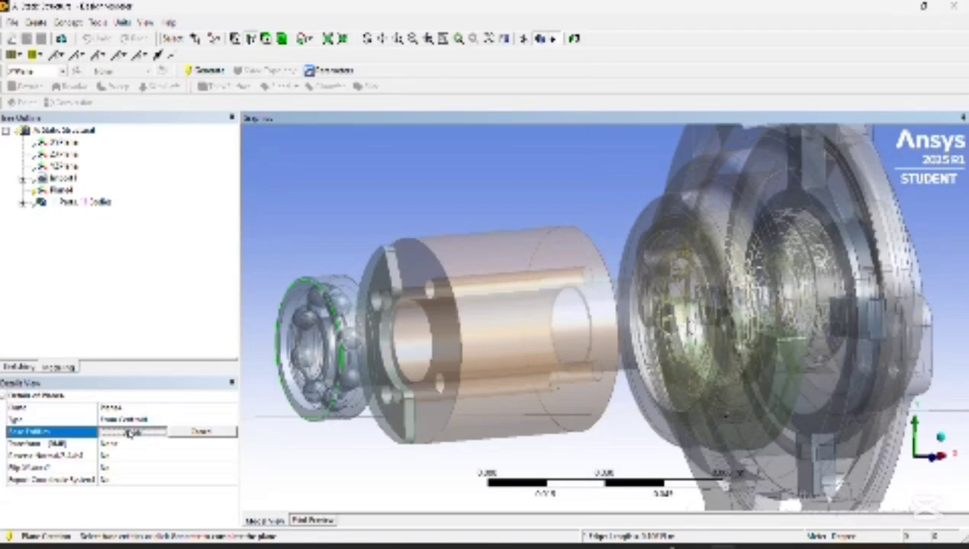
pyautogui.moveTo(373, 437); pyautogui.dragTo(308, 449, button='middle')
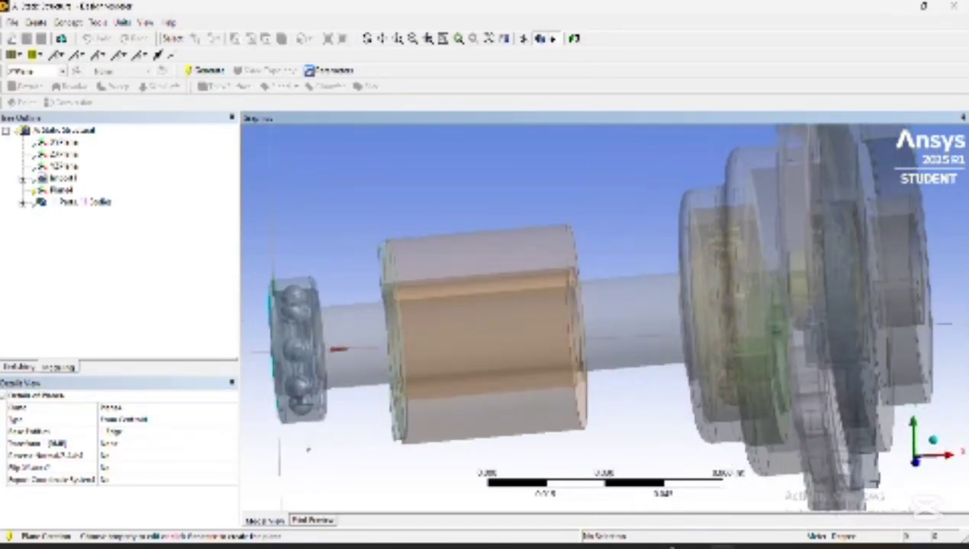
pyautogui.click(204, 69)
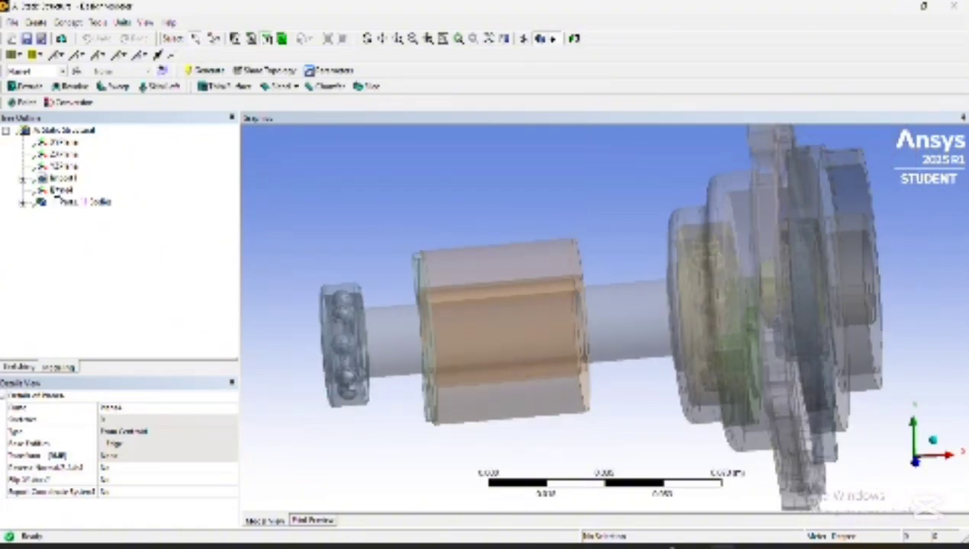
# Compare the location and orientation of the new centroid plane with the XY plane relative to the assembly.
pyautogui.click(60, 190)
pyautogui.scroll(-2, 416, 437)
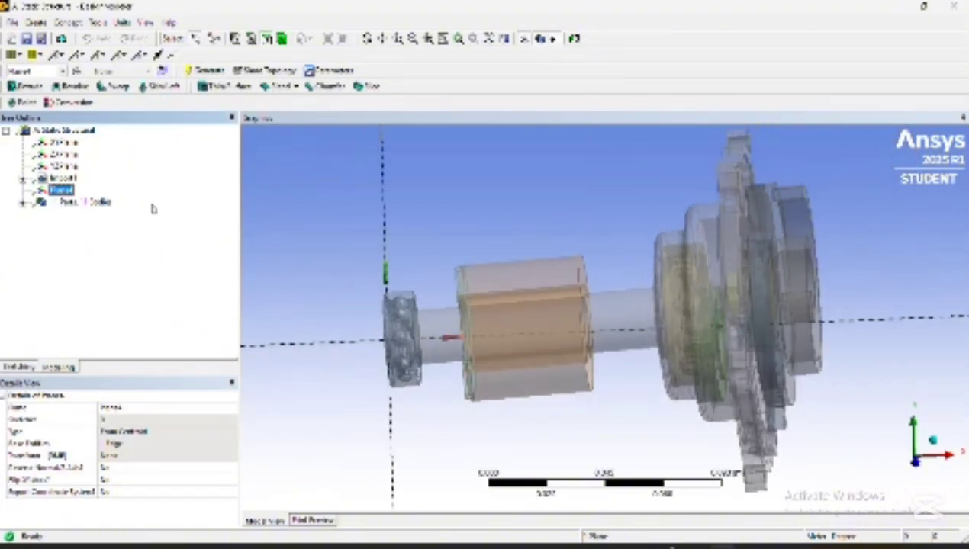
pyautogui.click(57, 142)
pyautogui.moveTo(401, 331); pyautogui.dragTo(376, 359, button='middle')
pyautogui.click(61, 190)
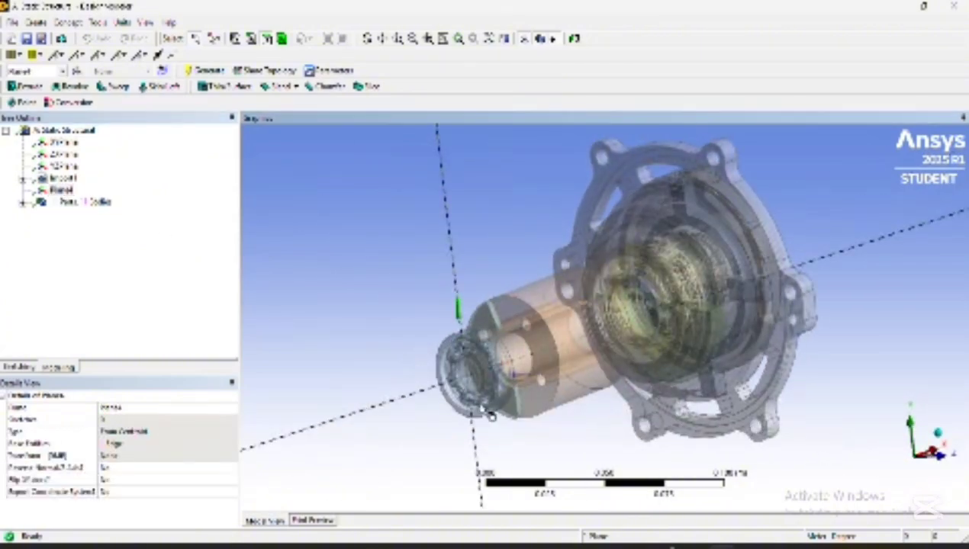
pyautogui.moveTo(538, 450); pyautogui.dragTo(460, 464, button='middle')
pyautogui.click(921, 467)
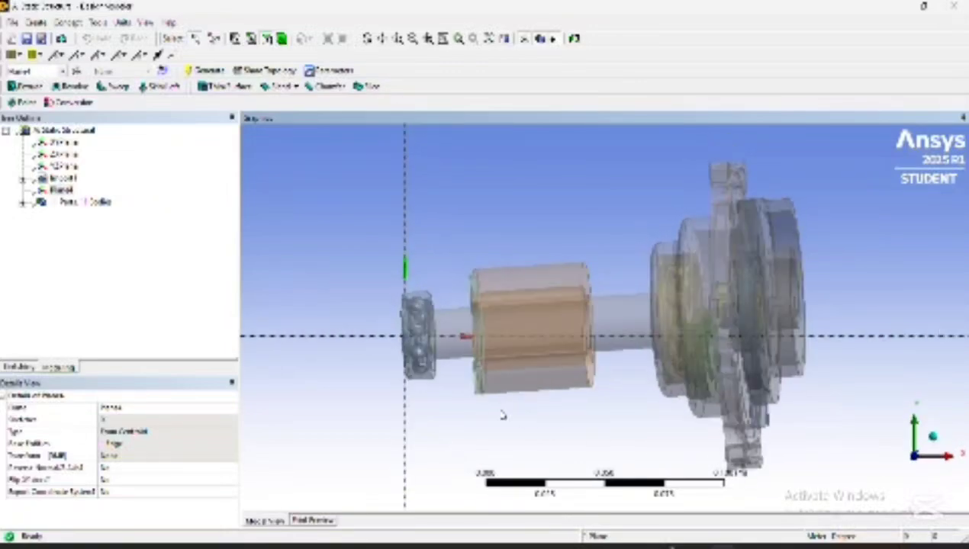
# Add a Move body transformation by plane, with Plane4 as the source plane and XYPlane as the destination plane.
pyautogui.click(35, 22)
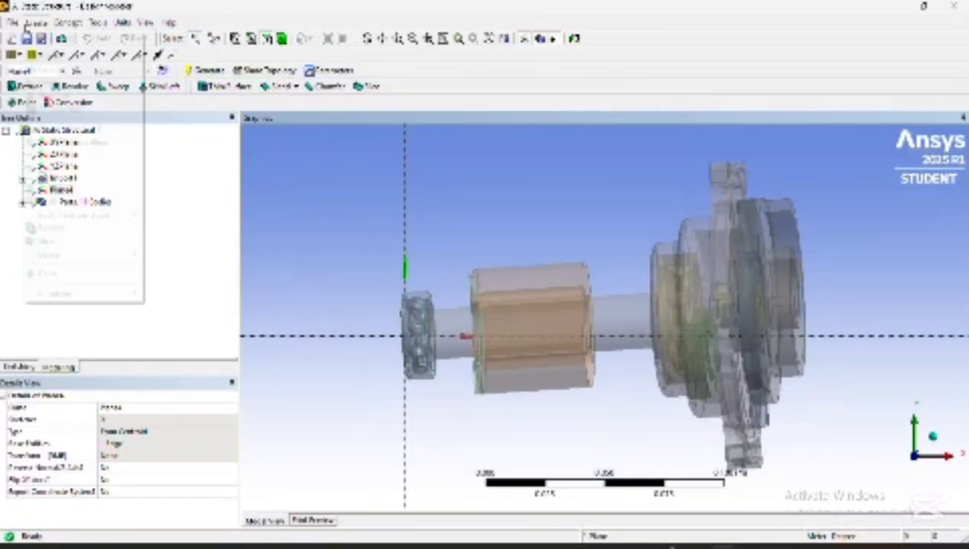
pyautogui.moveTo(114, 216)
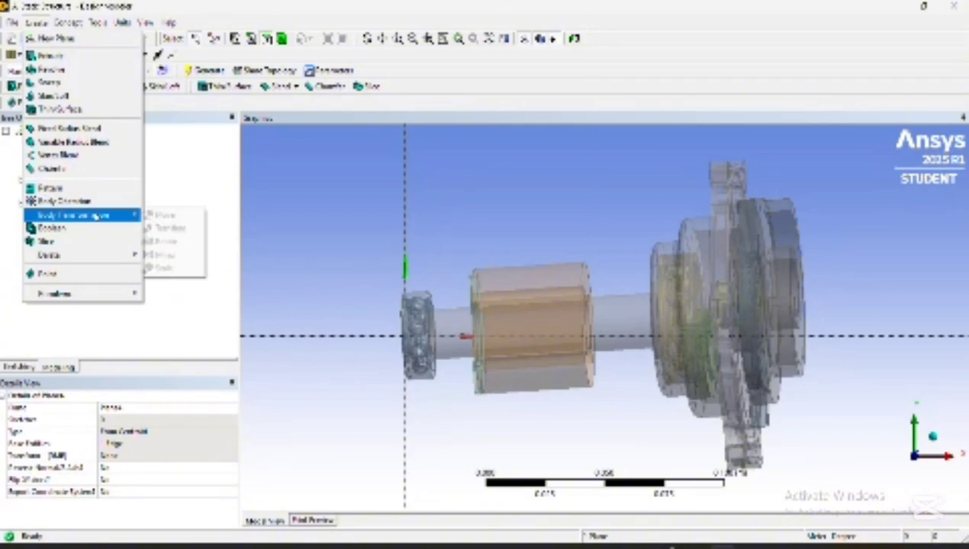
pyautogui.click(163, 217)
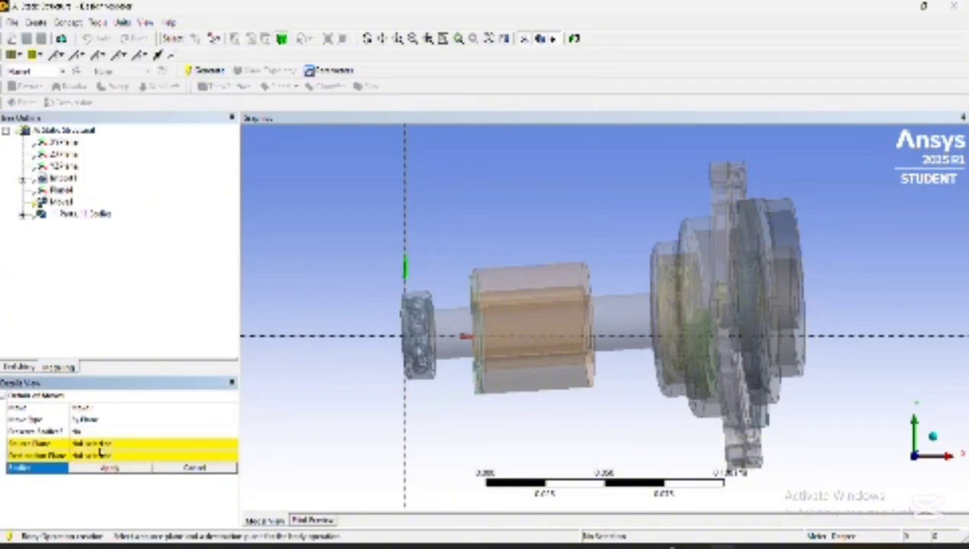
pyautogui.click(99, 444)
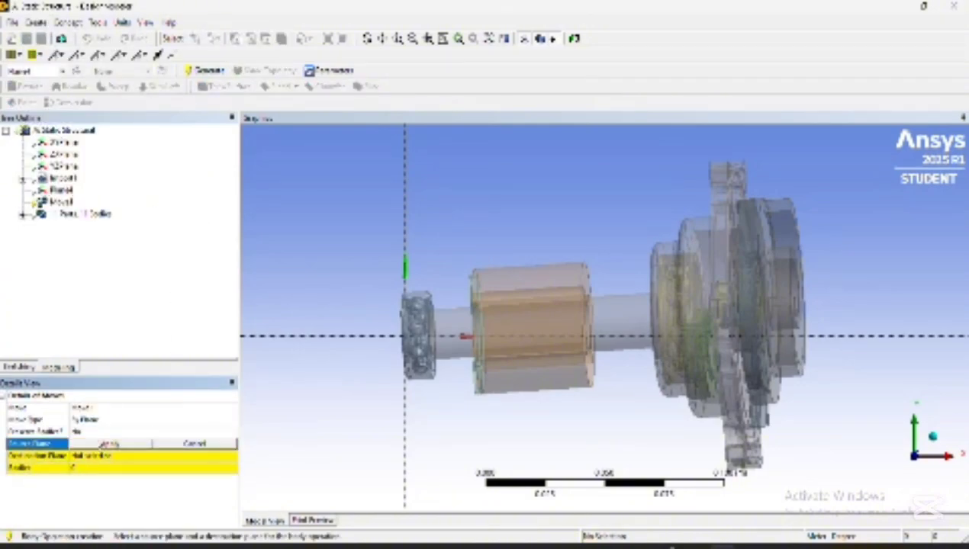
pyautogui.click(65, 145)
pyautogui.click(65, 144)
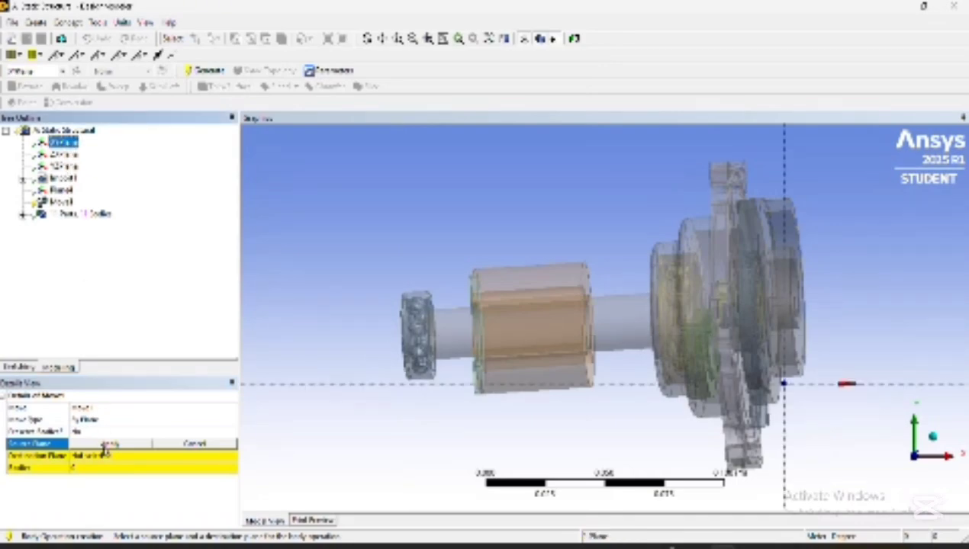
pyautogui.click(62, 190)
pyautogui.click(111, 444)
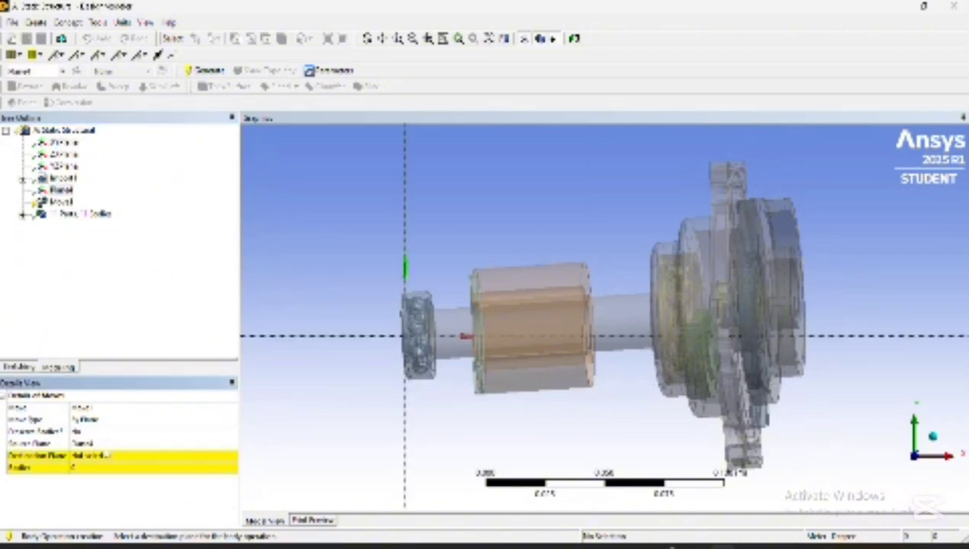
pyautogui.click(101, 455)
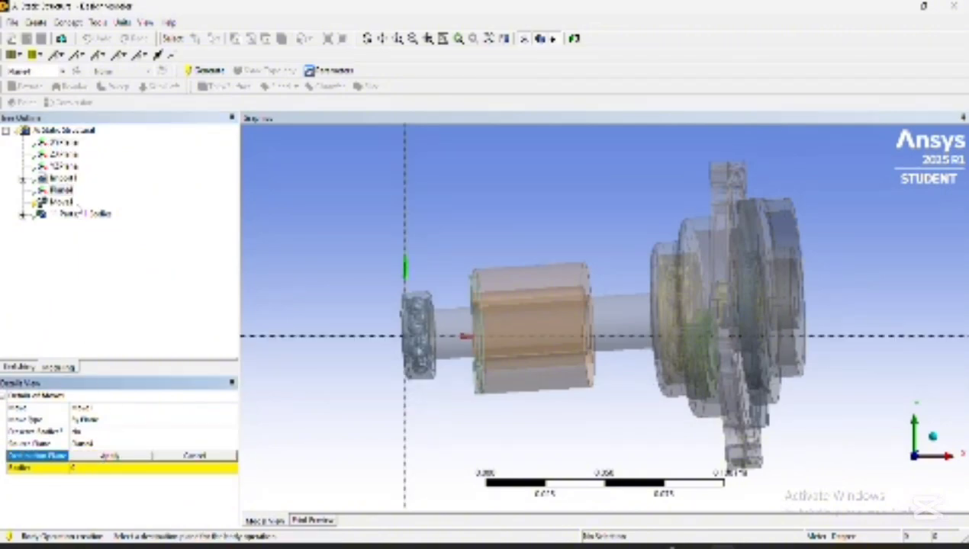
pyautogui.click(64, 143)
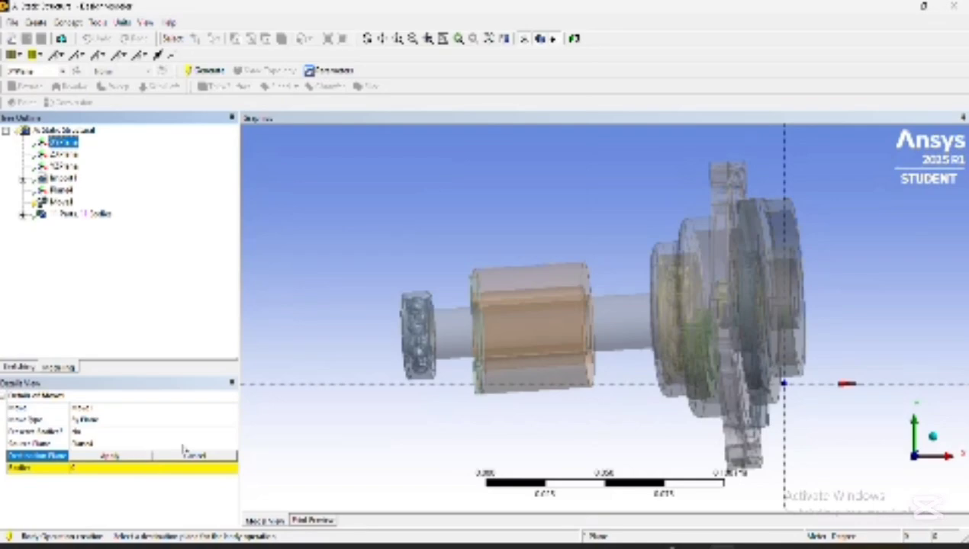
pyautogui.click(111, 456)
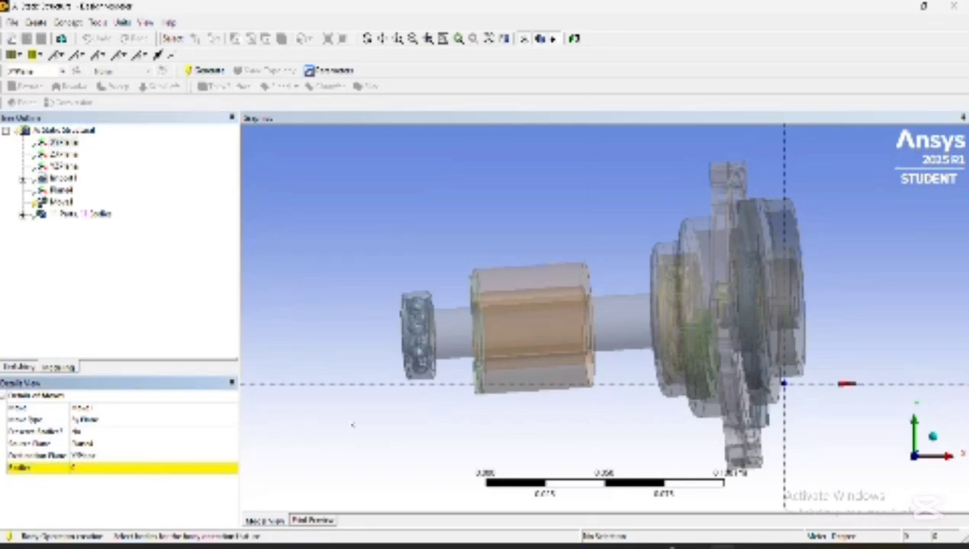
# Assign all bodies of the assembly to the Move feature and generate it.
pyautogui.moveTo(353, 425); pyautogui.dragTo(379, 430, button='middle')
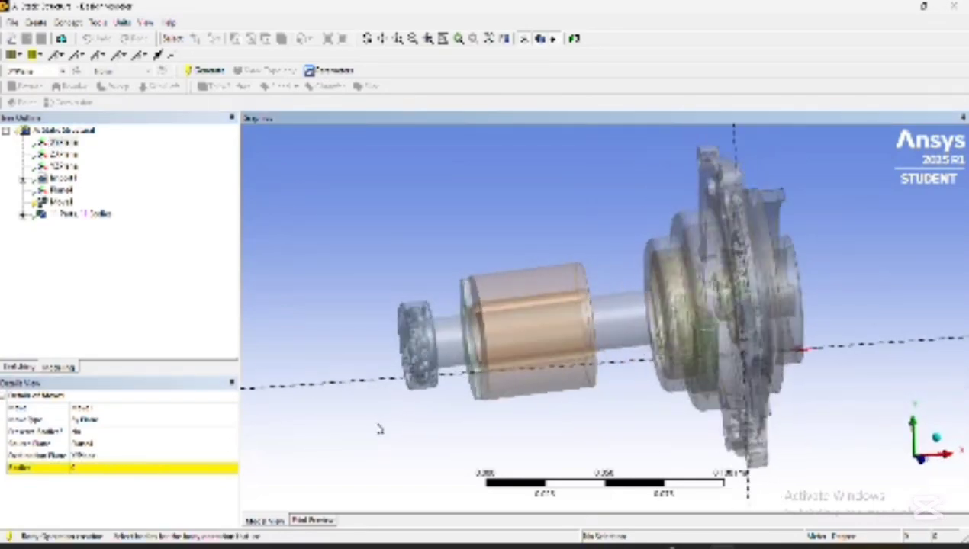
pyautogui.click(90, 470)
pyautogui.rightClick(381, 421)
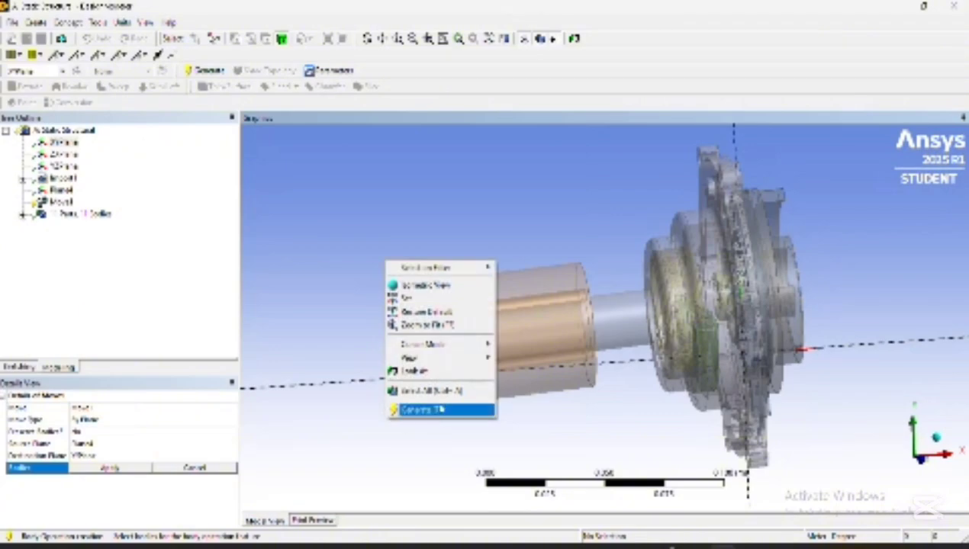
pyautogui.click(446, 394)
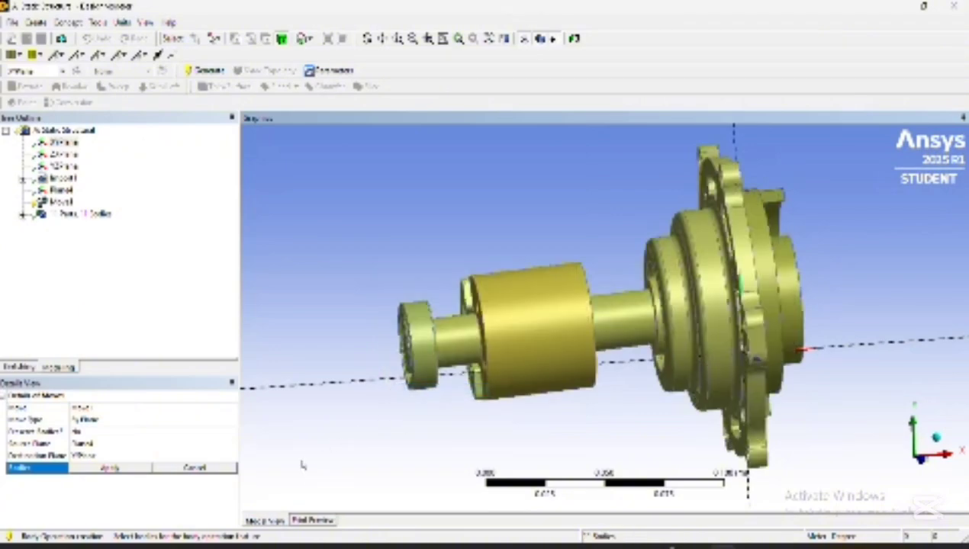
pyautogui.click(114, 468)
pyautogui.moveTo(418, 439); pyautogui.dragTo(443, 439, button='middle')
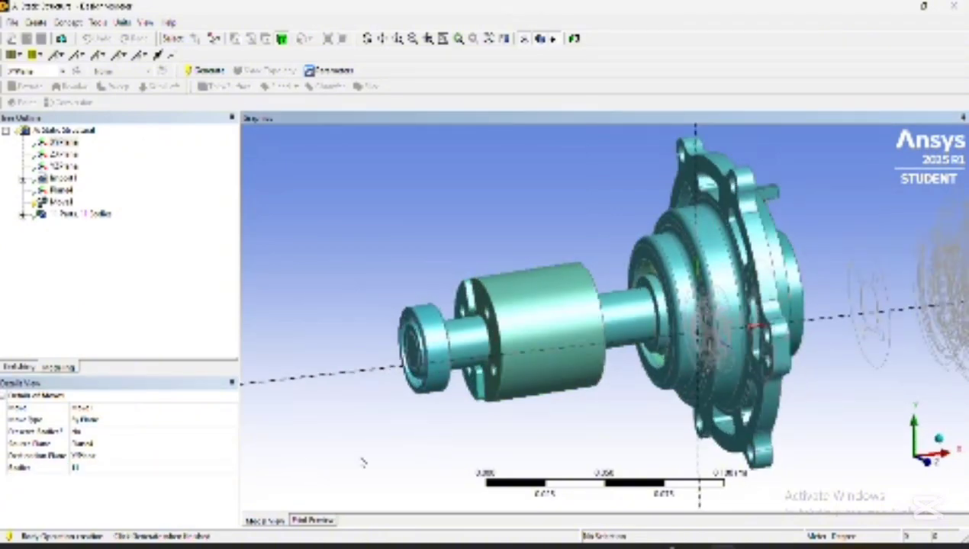
pyautogui.moveTo(622, 434)
pyautogui.mouseDown(button='middle')
pyautogui.moveTo(450, 438)
pyautogui.moveTo(437, 450)
pyautogui.moveTo(583, 433)
pyautogui.moveTo(451, 430)
pyautogui.moveTo(404, 485)
pyautogui.moveTo(564, 426)
pyautogui.moveTo(608, 446)
pyautogui.mouseUp(button='middle')
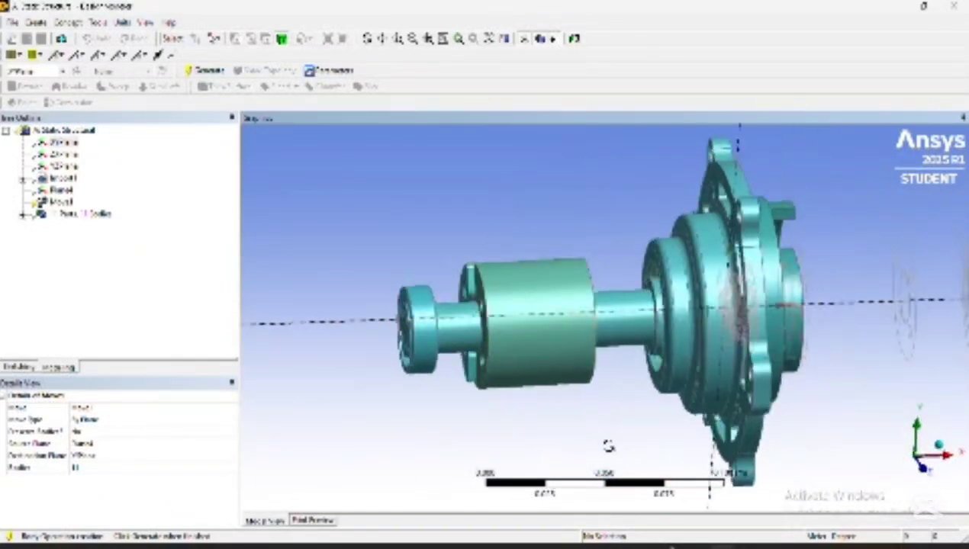
pyautogui.click(208, 70)
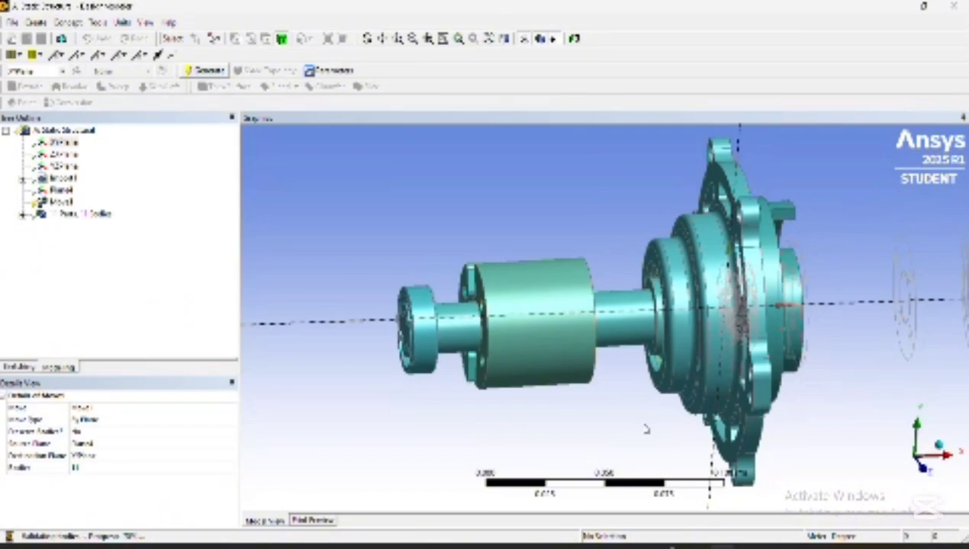
pyautogui.moveTo(645, 427); pyautogui.dragTo(744, 425, button='middle')
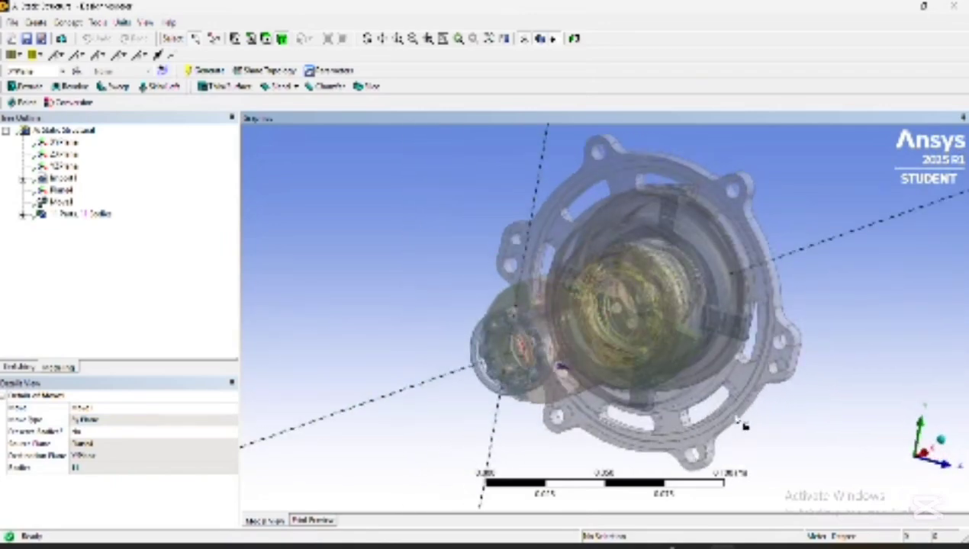
# Inspect the moved assembly from the Y direction and in isometric view to check its placement relative to the global axes.
pyautogui.click(924, 433)
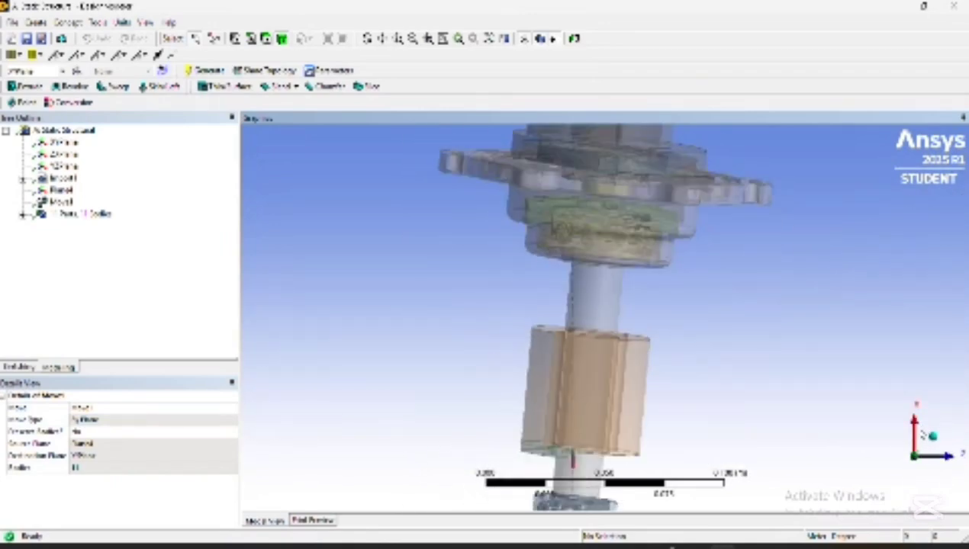
pyautogui.click(929, 435)
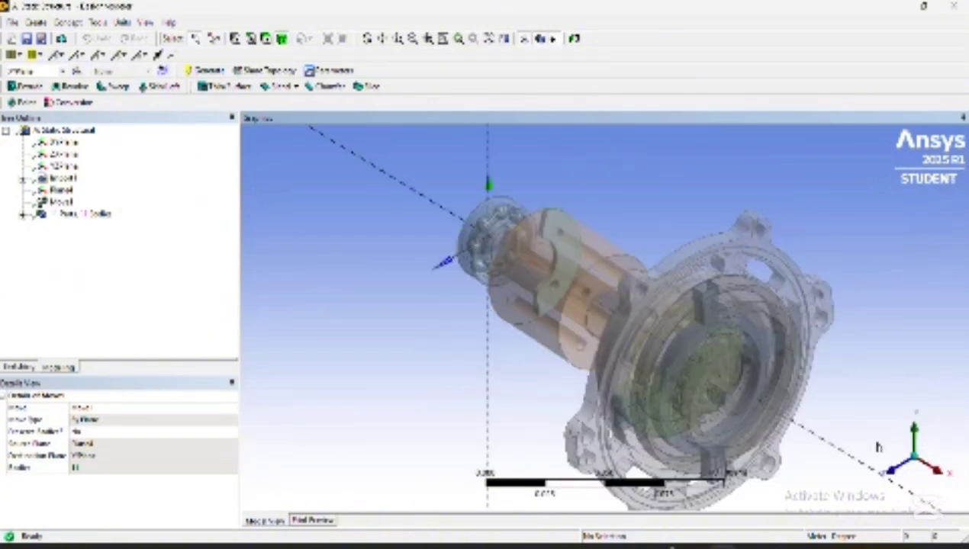
pyautogui.scroll(-1, 694, 441)
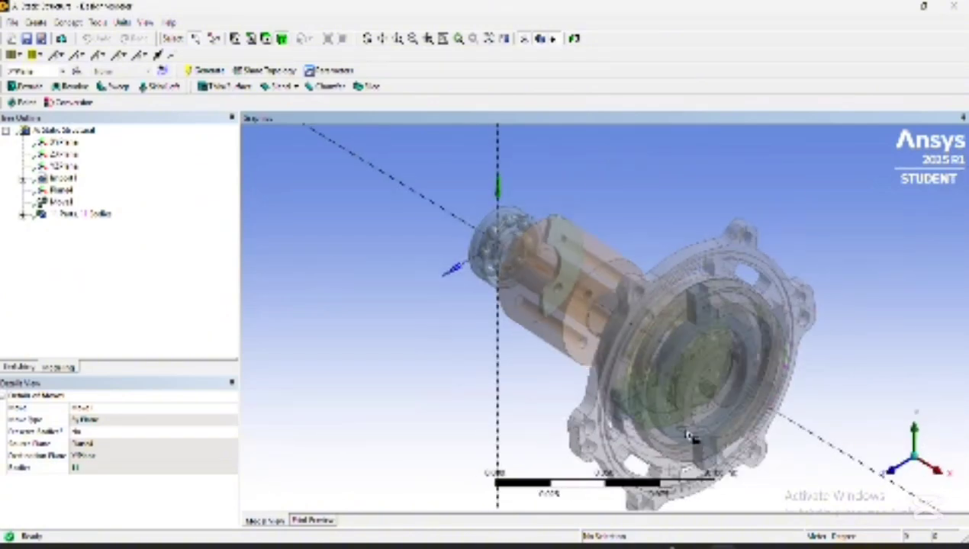
pyautogui.scroll(-1, 690, 437)
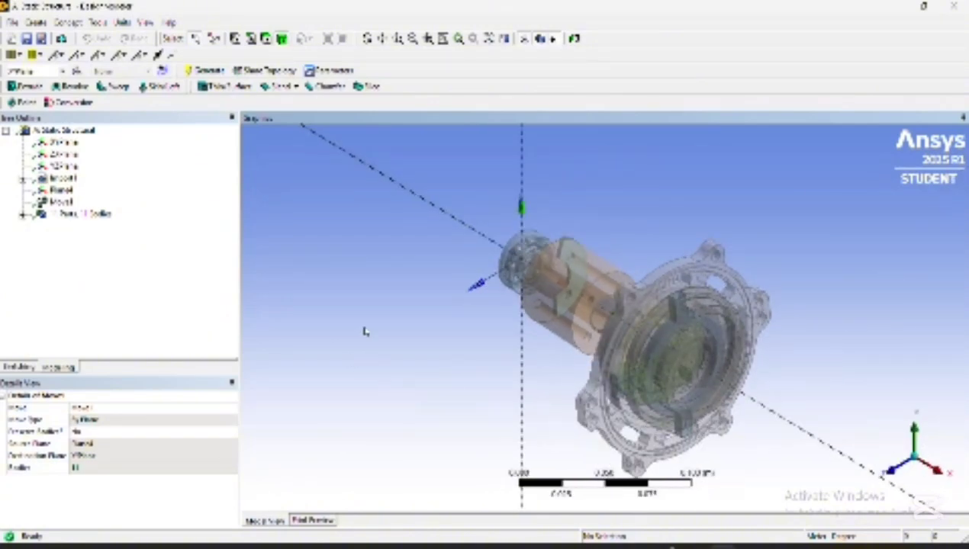
pyautogui.scroll(-1, 470, 354)
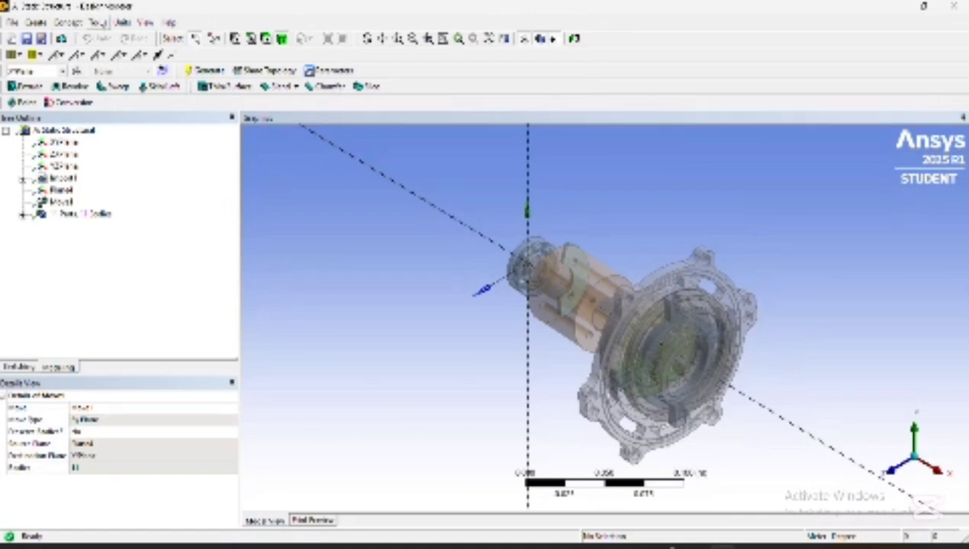
# Run the Mass Properties analysis on all bodies of the assembly to find its centroid, and close the analysis.
pyautogui.click(98, 22)
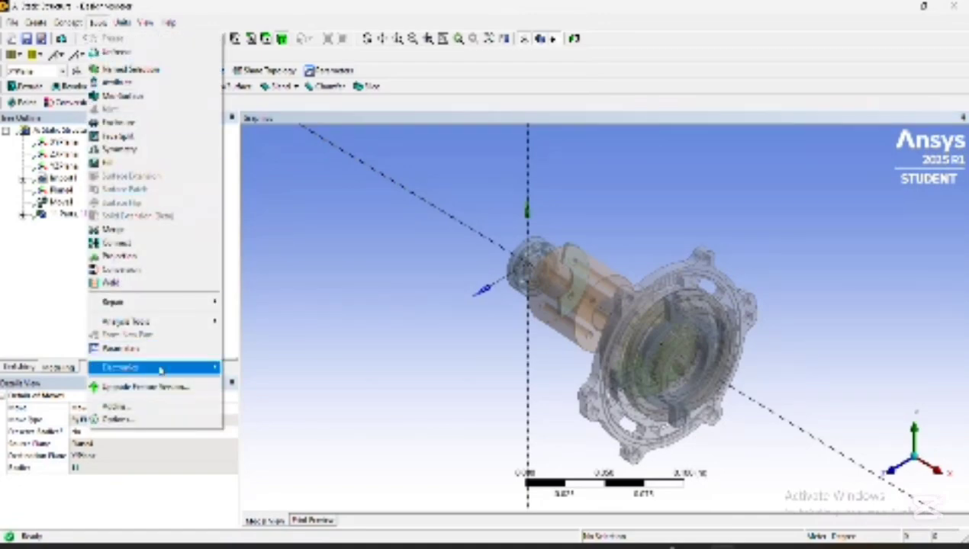
pyautogui.moveTo(175, 322)
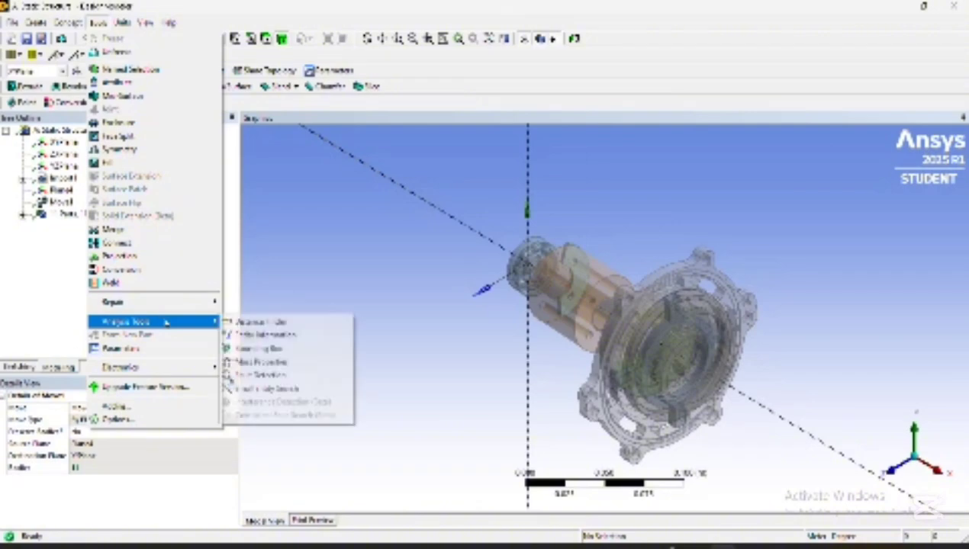
pyautogui.click(248, 361)
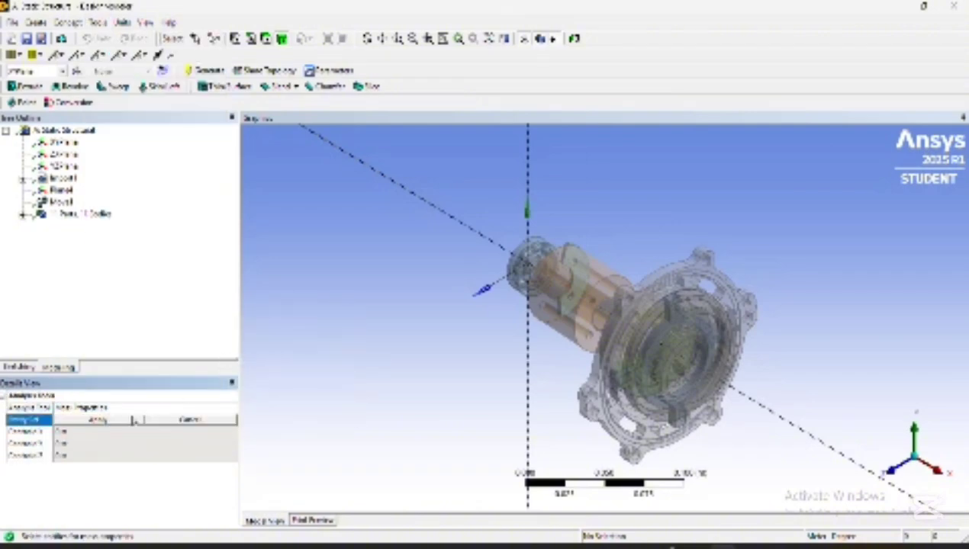
pyautogui.rightClick(387, 328)
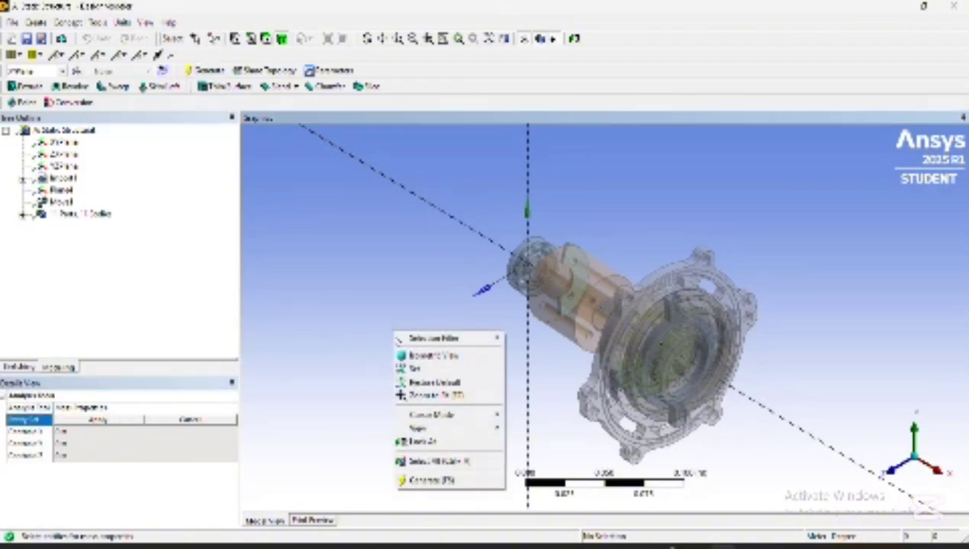
pyautogui.click(427, 458)
pyautogui.click(115, 422)
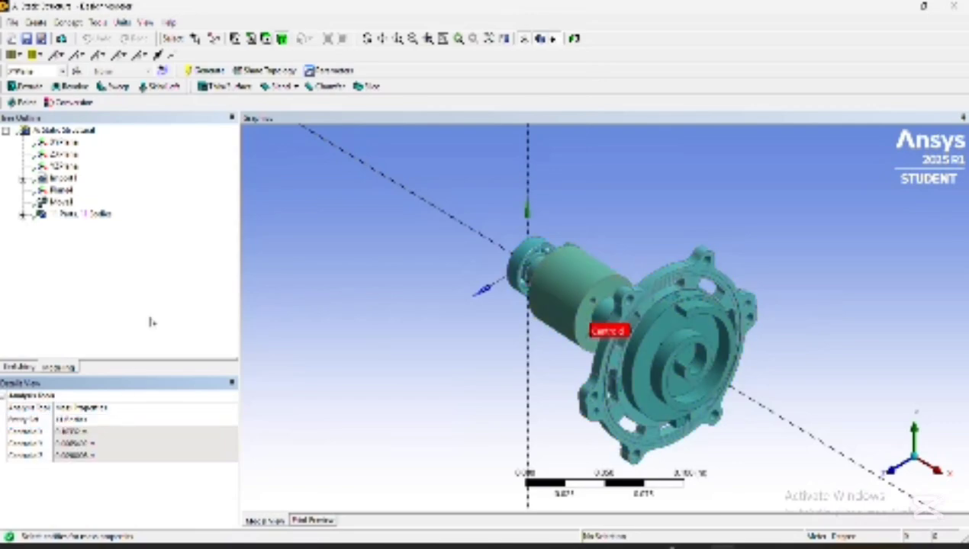
pyautogui.click(200, 72)
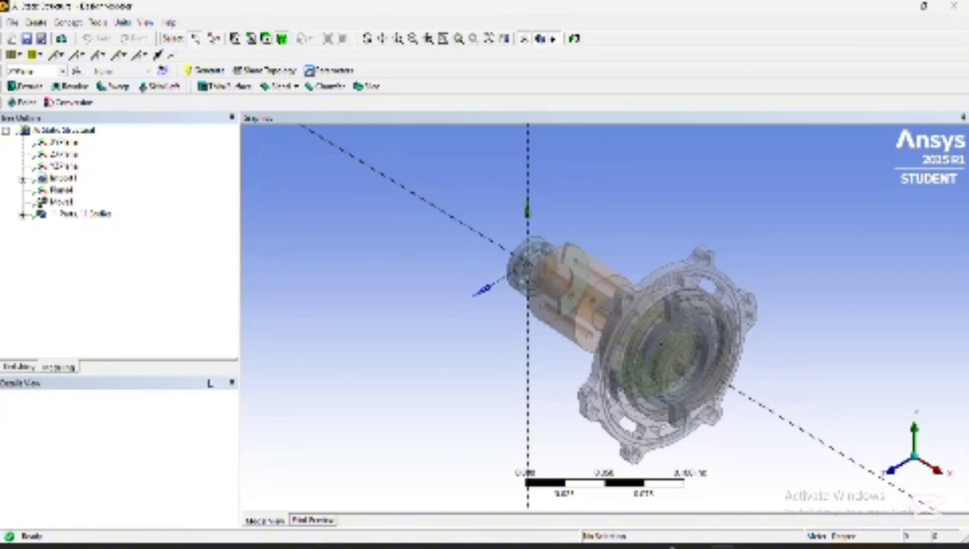
# Start the Mass Properties analysis again and pin the auto-hidden Details View back in place.
pyautogui.click(232, 383)
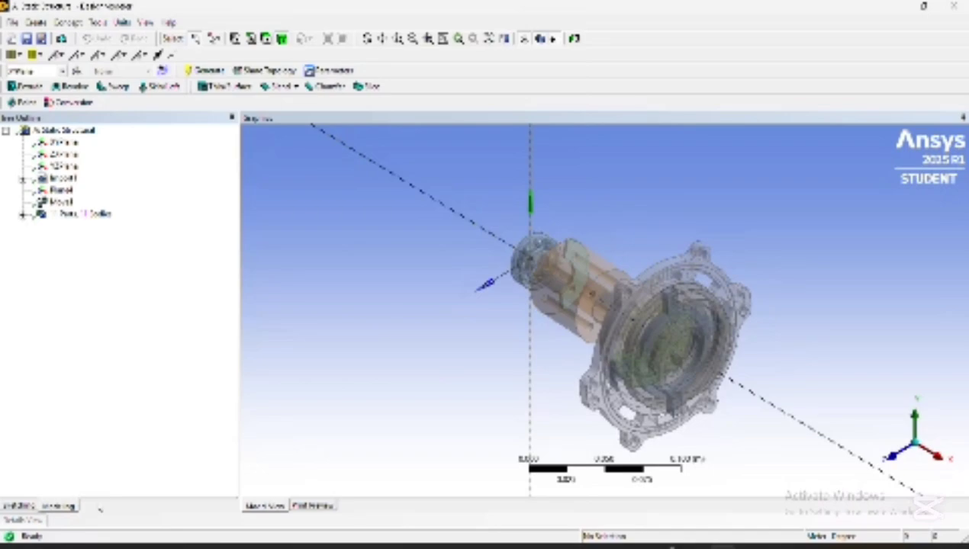
pyautogui.click(98, 23)
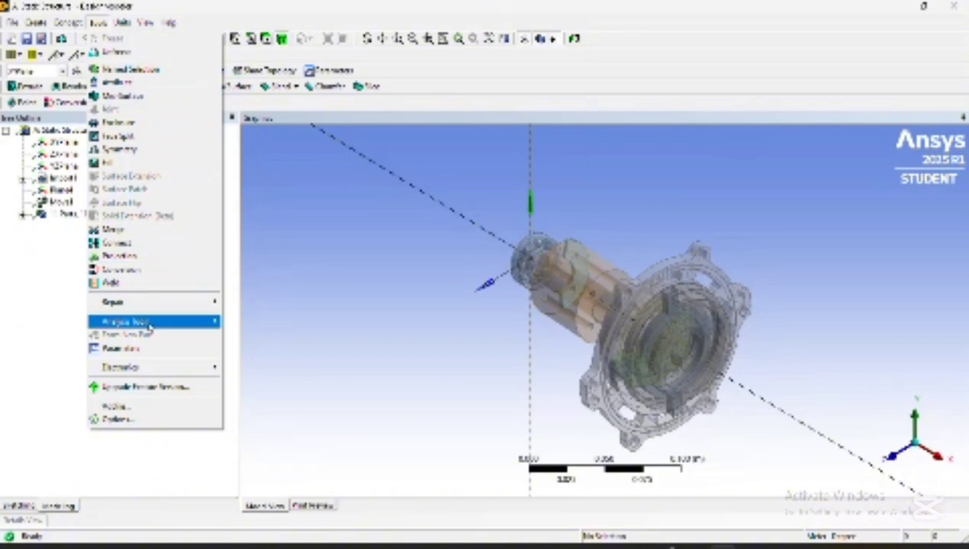
pyautogui.moveTo(150, 325)
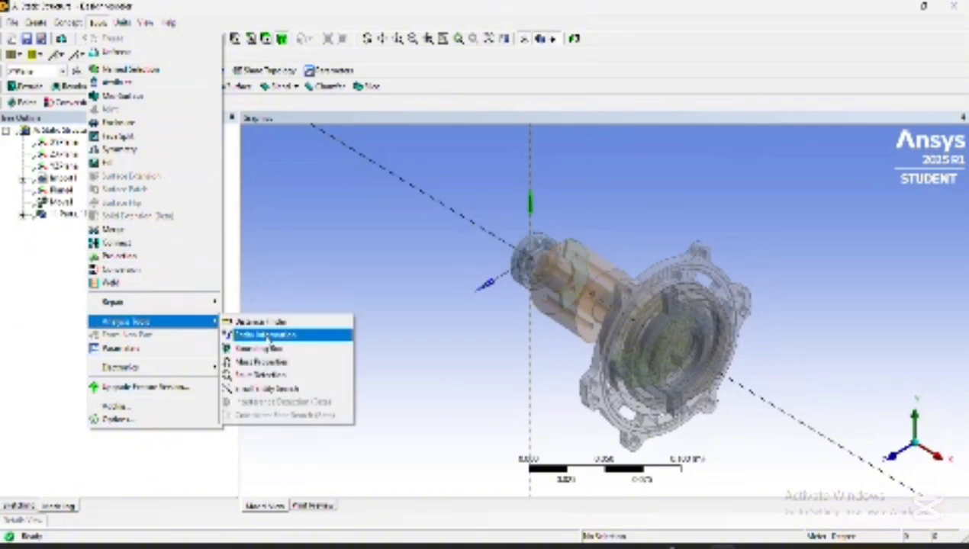
pyautogui.click(267, 361)
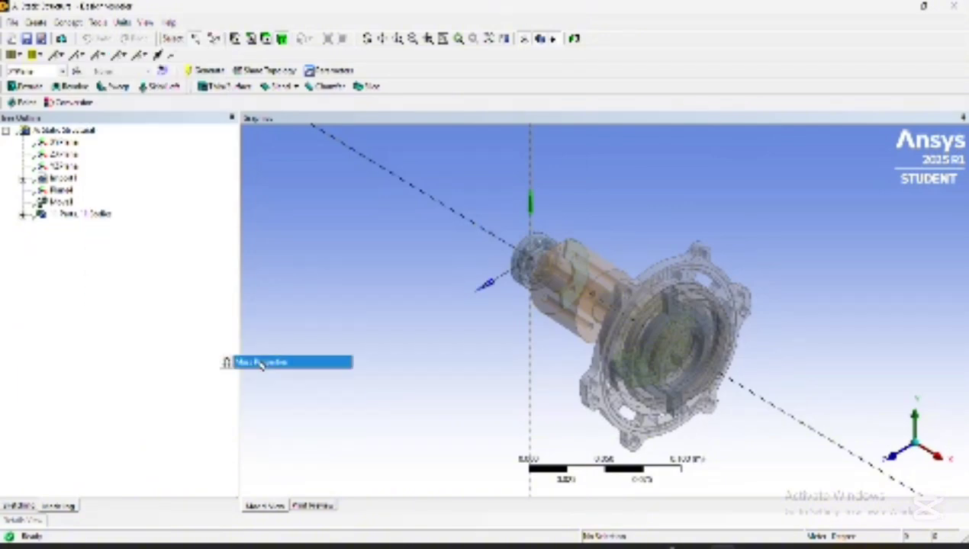
pyautogui.click(229, 495)
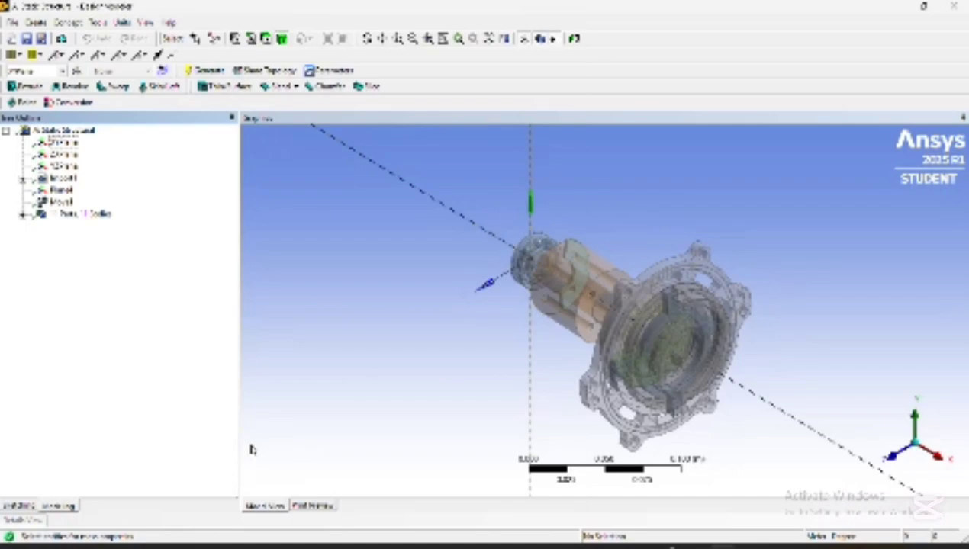
pyautogui.click(30, 519)
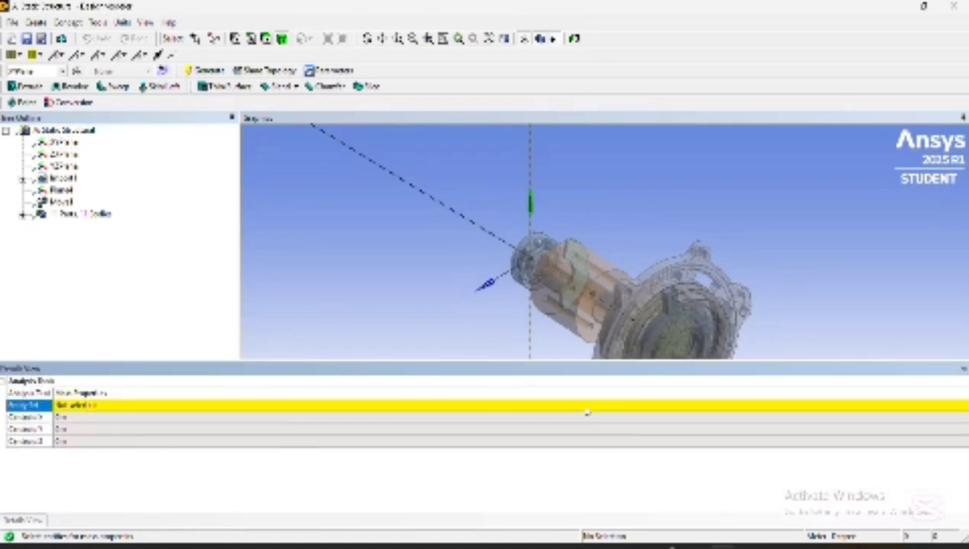
pyautogui.click(961, 368)
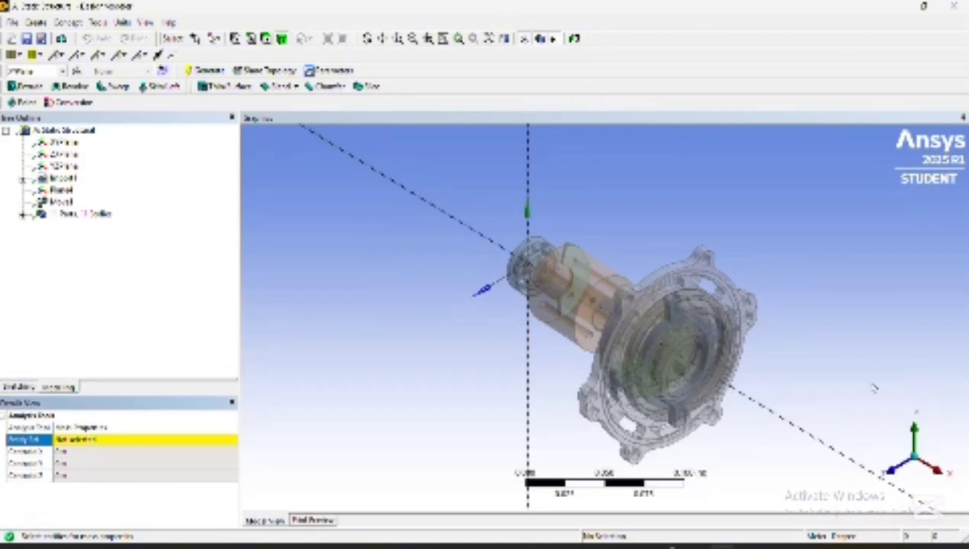
# Assign all bodies as the mass properties entity set and examine the centroid's X, Y and Z coordinates.
pyautogui.click(77, 441)
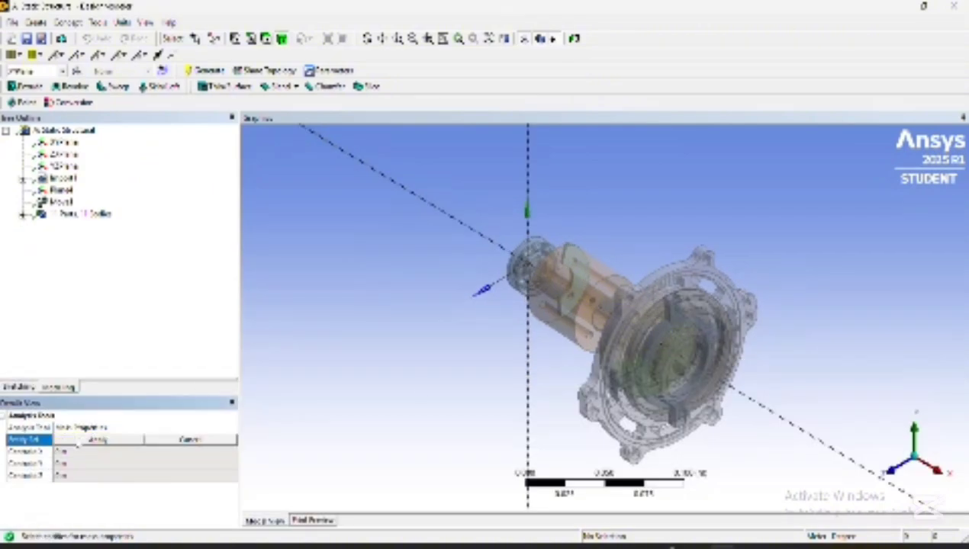
pyautogui.rightClick(477, 345)
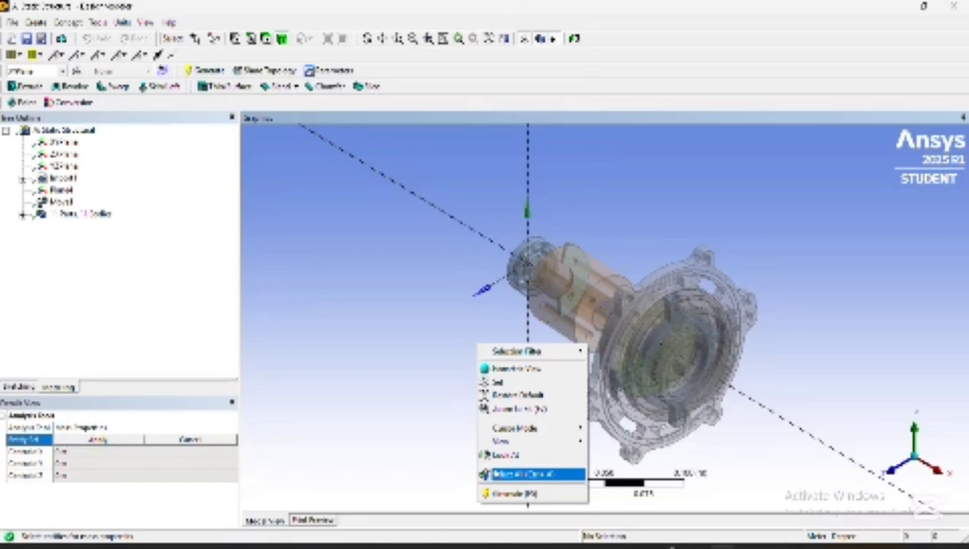
pyautogui.click(504, 474)
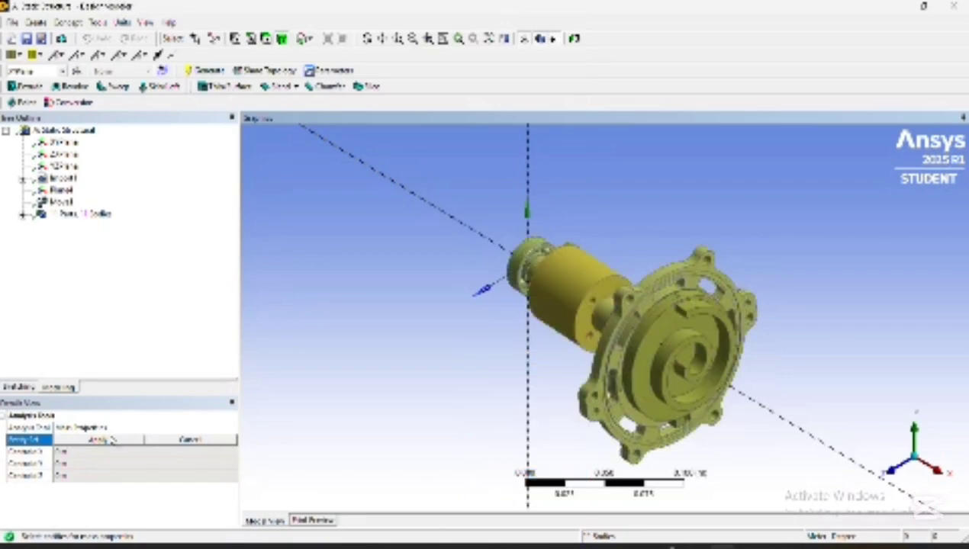
pyautogui.click(113, 439)
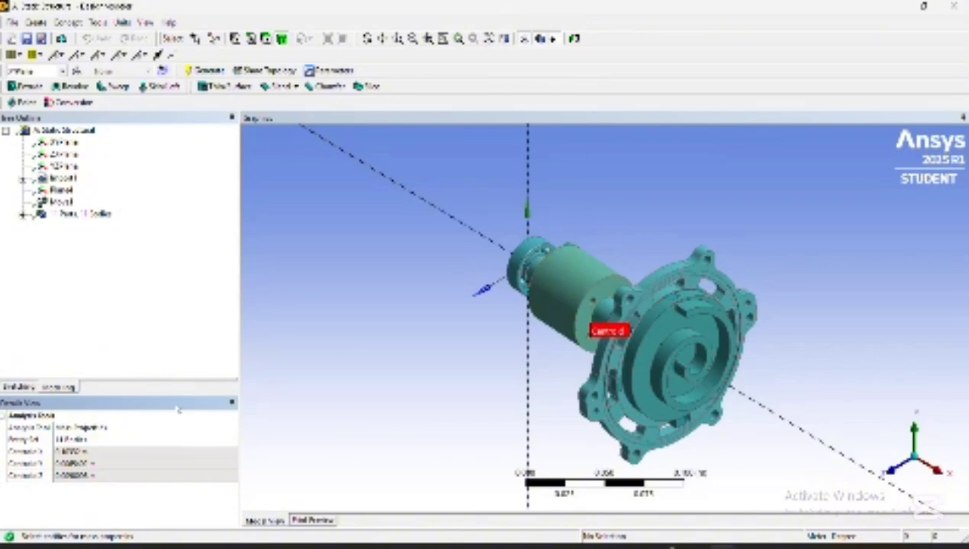
pyautogui.click(25, 463)
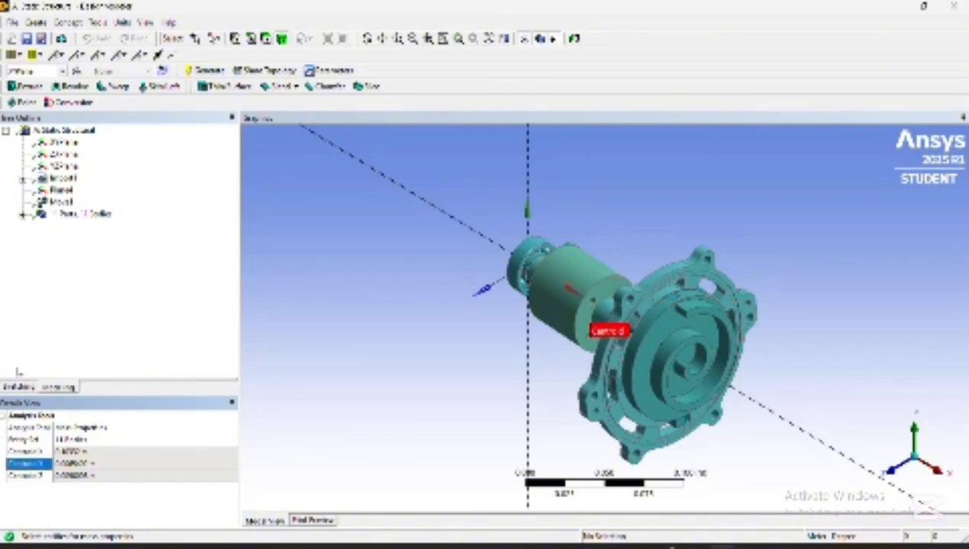